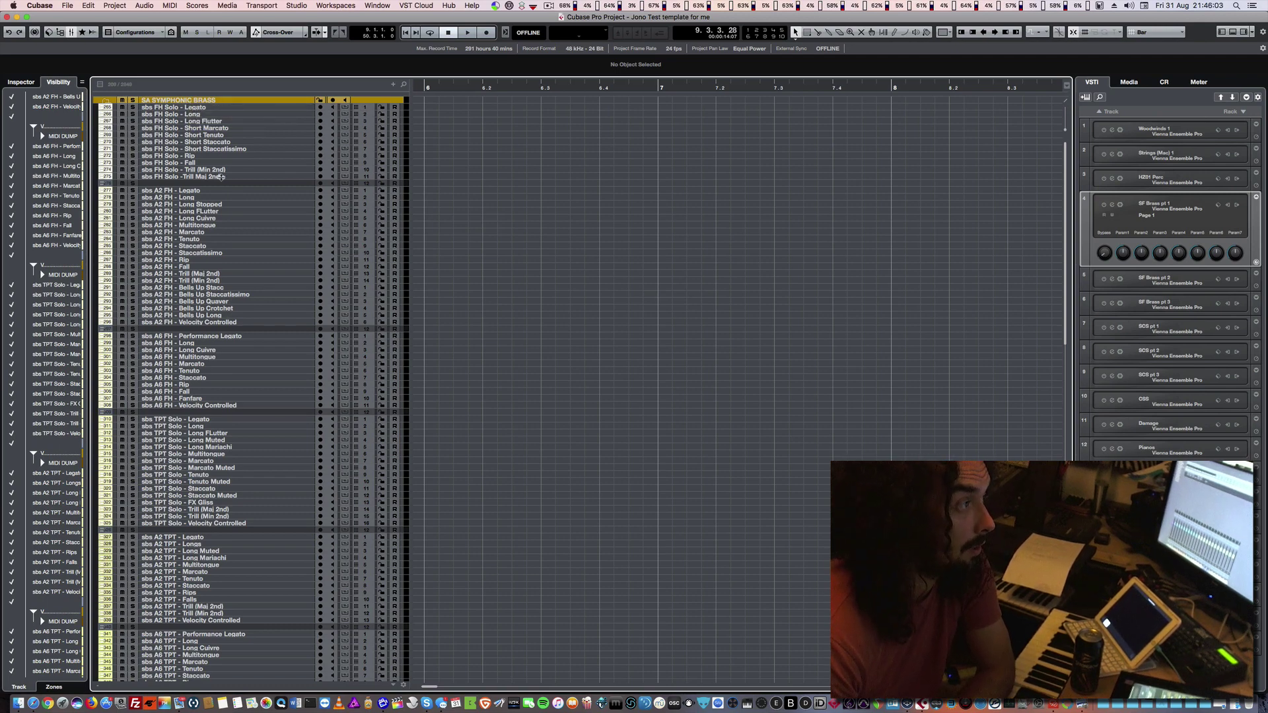
pyautogui.scroll(-15, 517, 205)
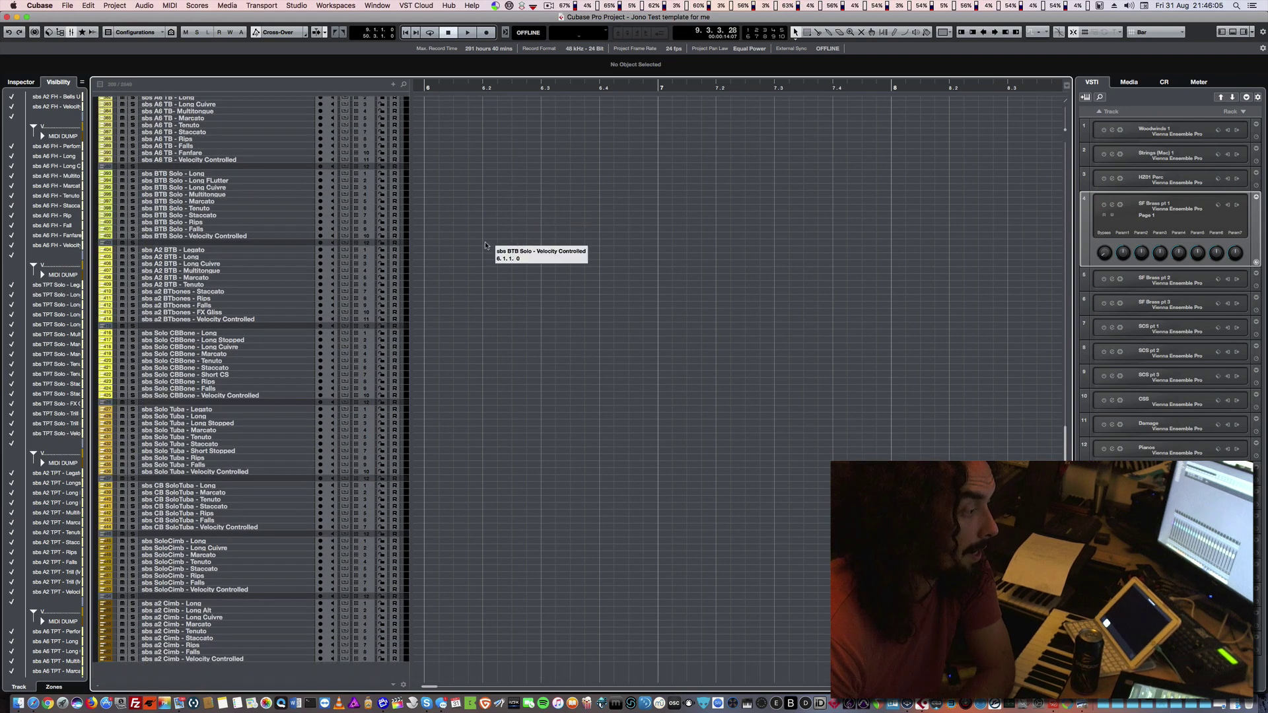
pyautogui.scroll(15, 485, 246)
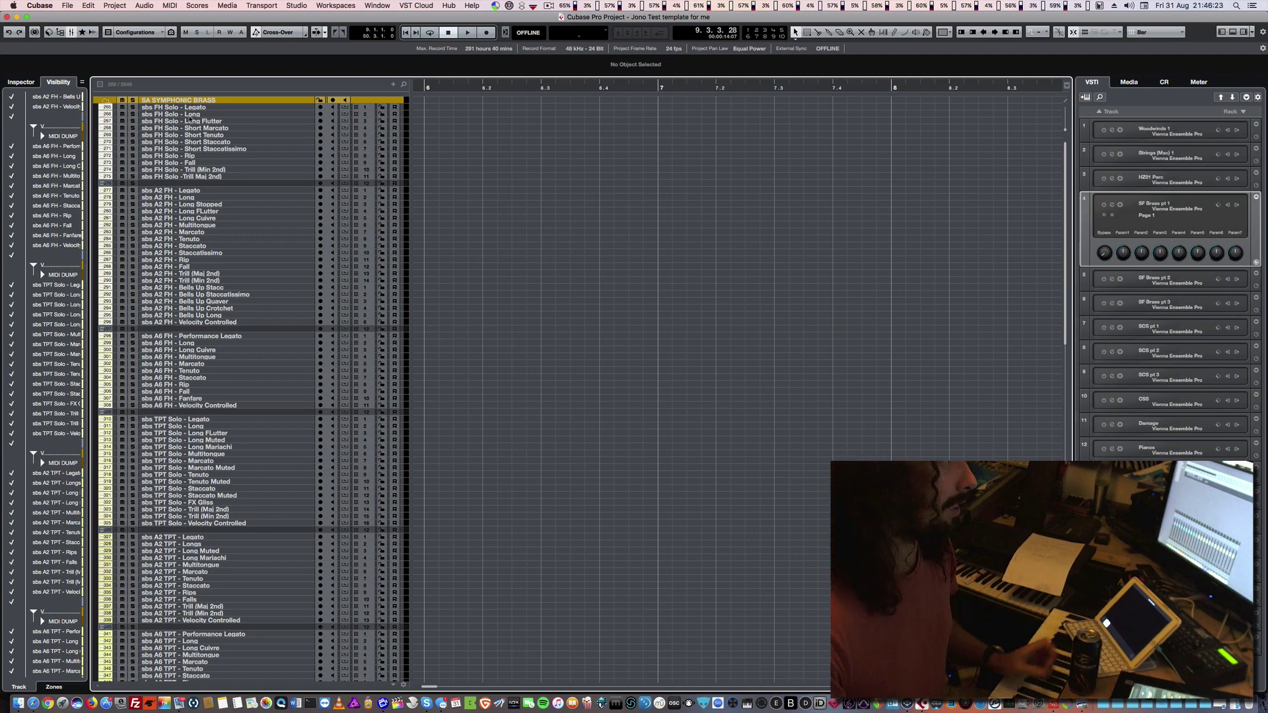
pyautogui.doubleClick(177, 108)
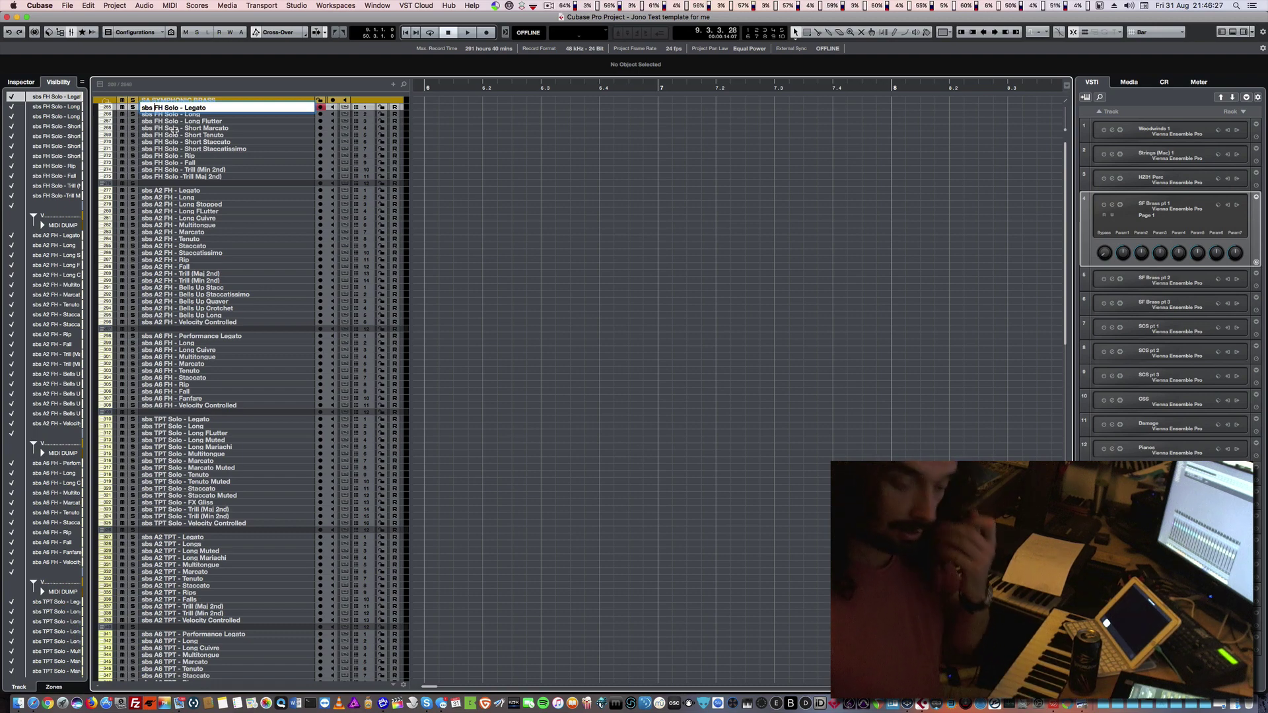
pyautogui.press('Return')
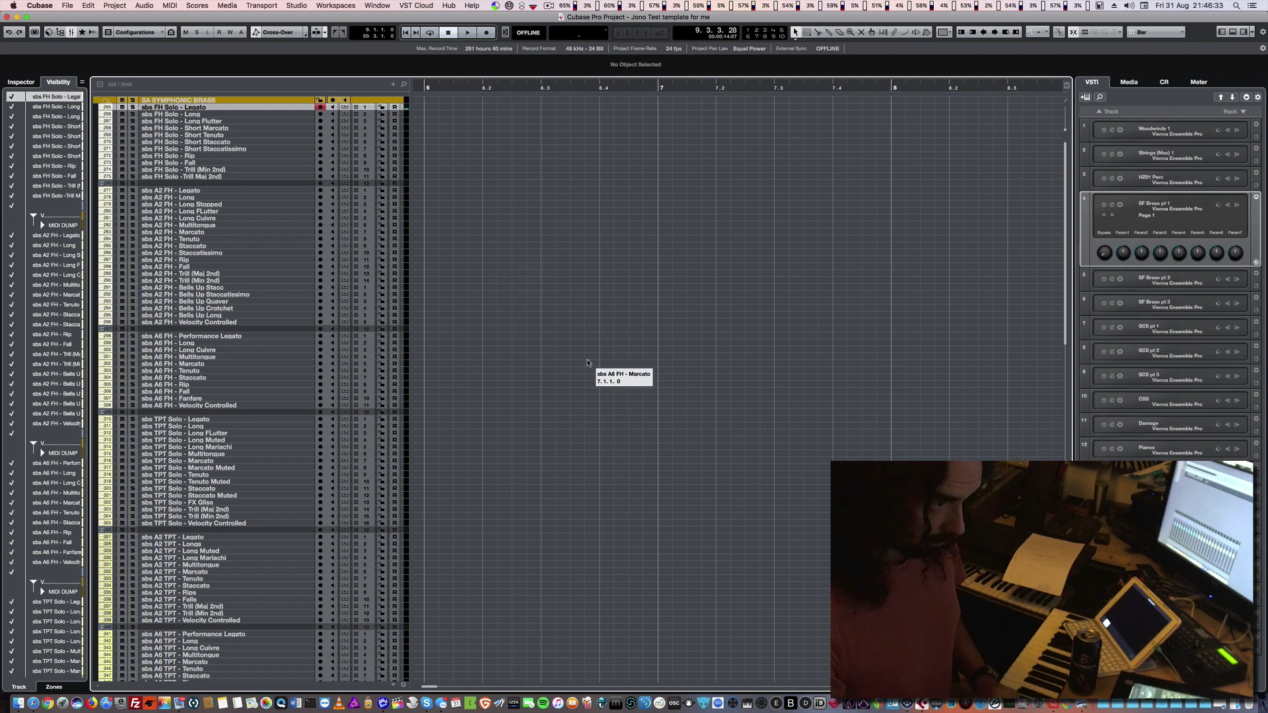
# Open the Project Logical Editor and load the custom "Remove Prepend (naming specific)" preset.
pyautogui.click(589, 365)
pyautogui.hotkey('ctrl', 'shift', 'l')
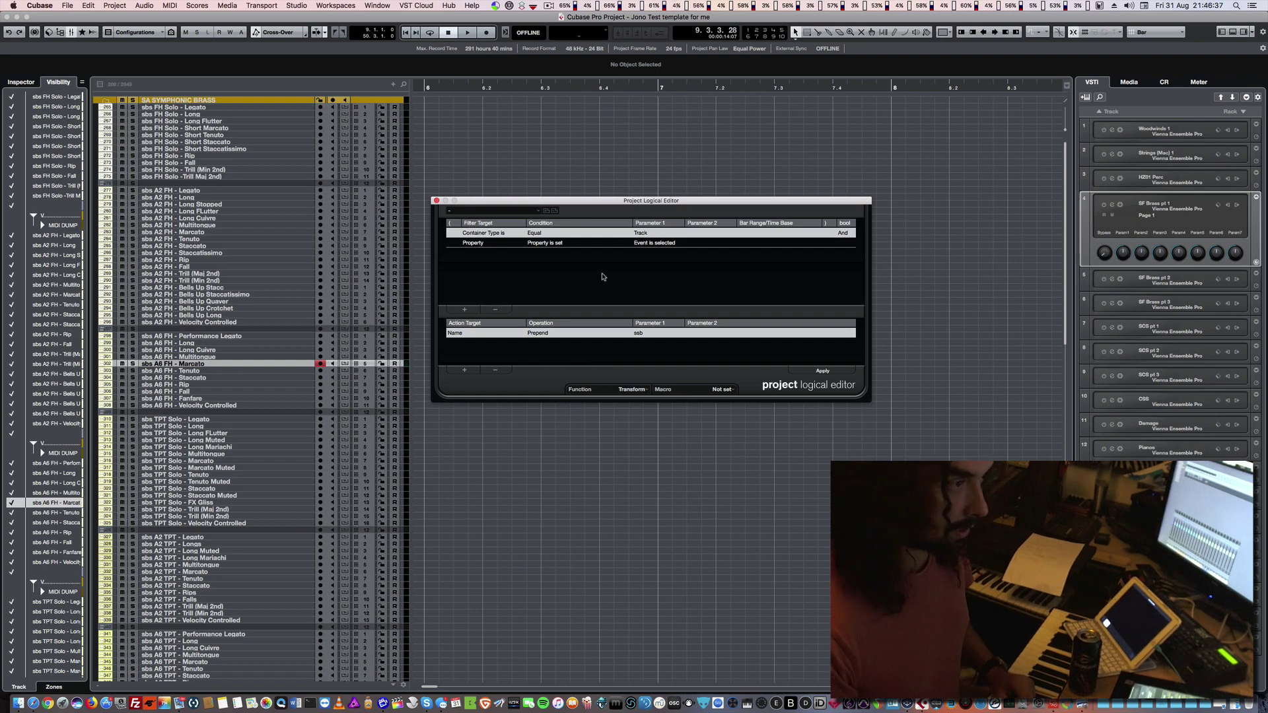
pyautogui.click(532, 212)
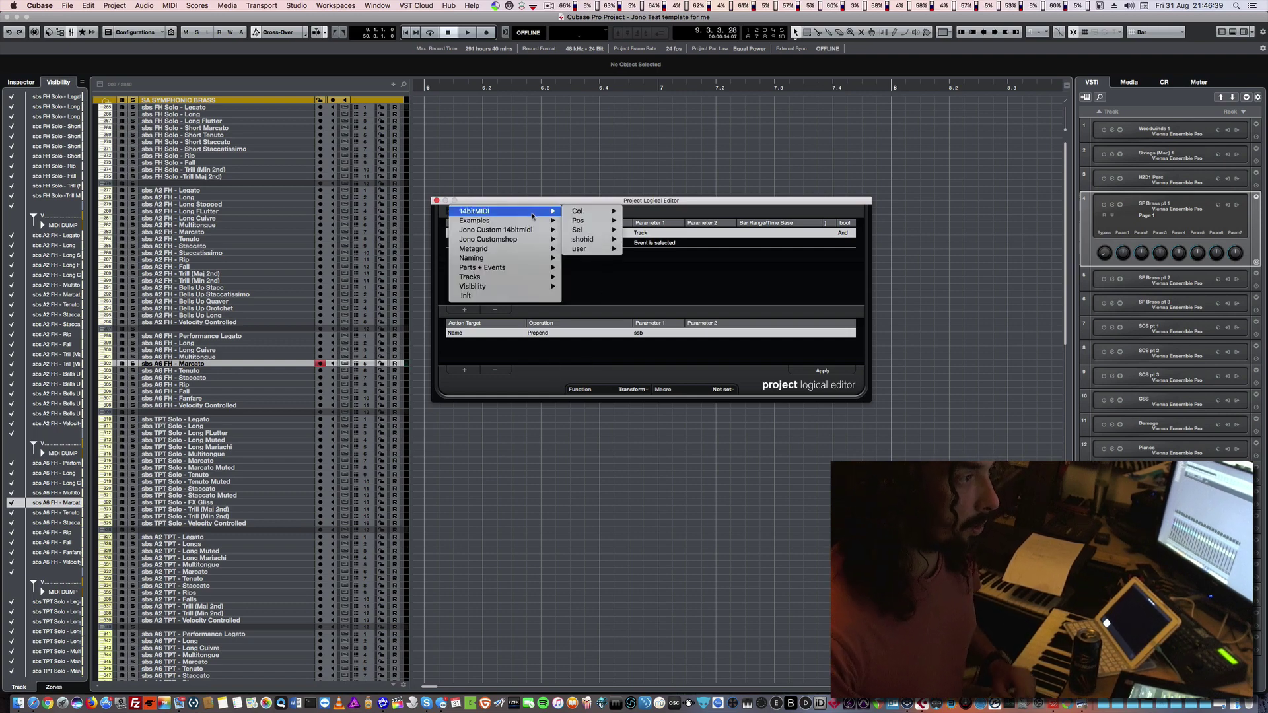
pyautogui.moveTo(540, 220)
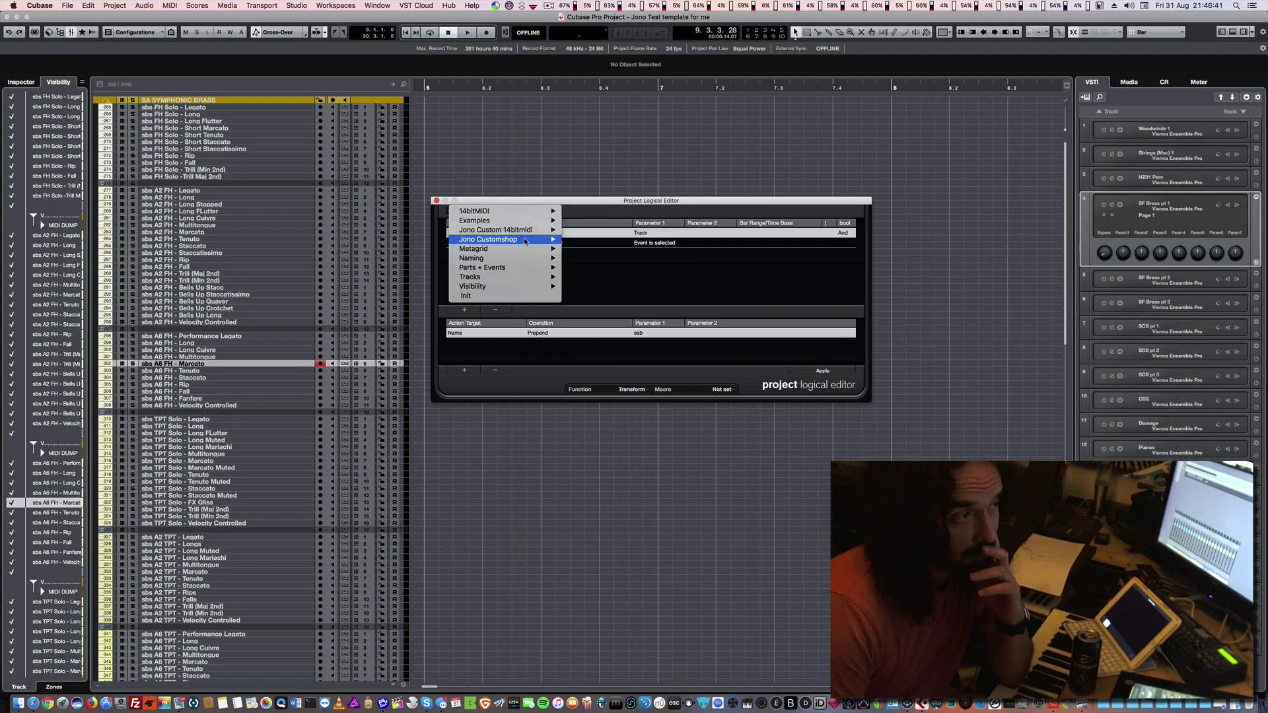
pyautogui.moveTo(519, 239)
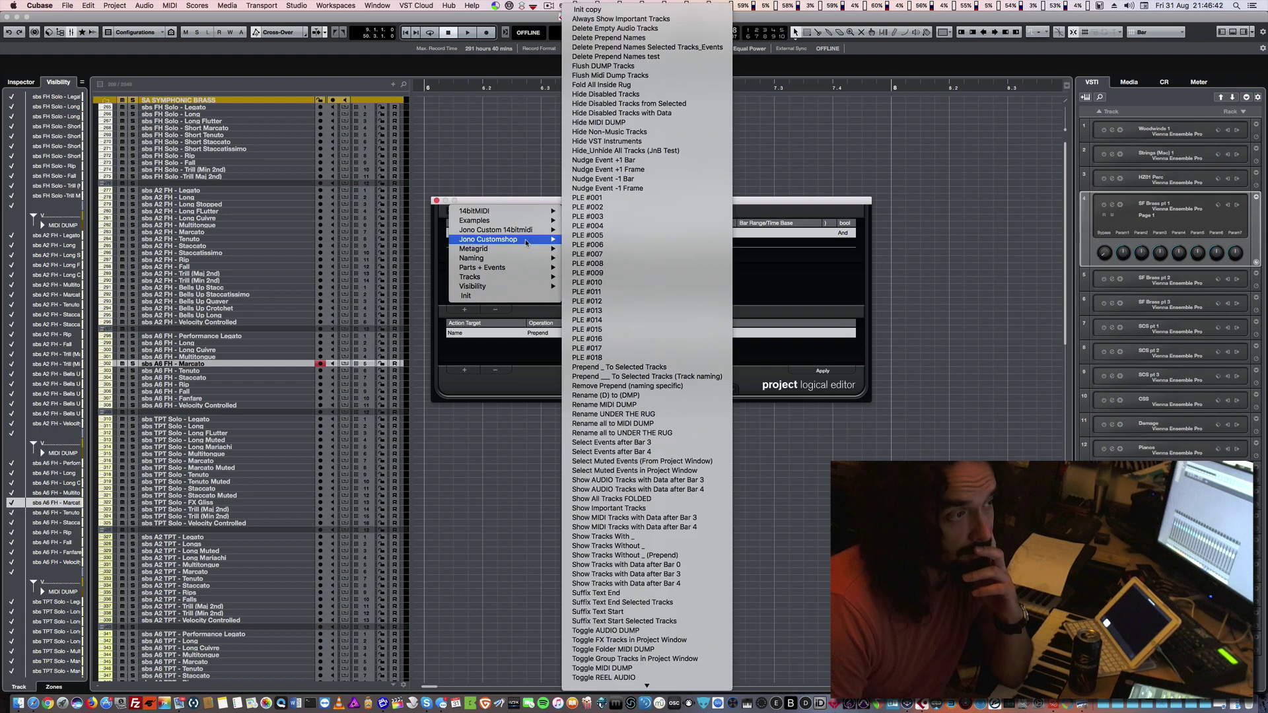
pyautogui.click(666, 386)
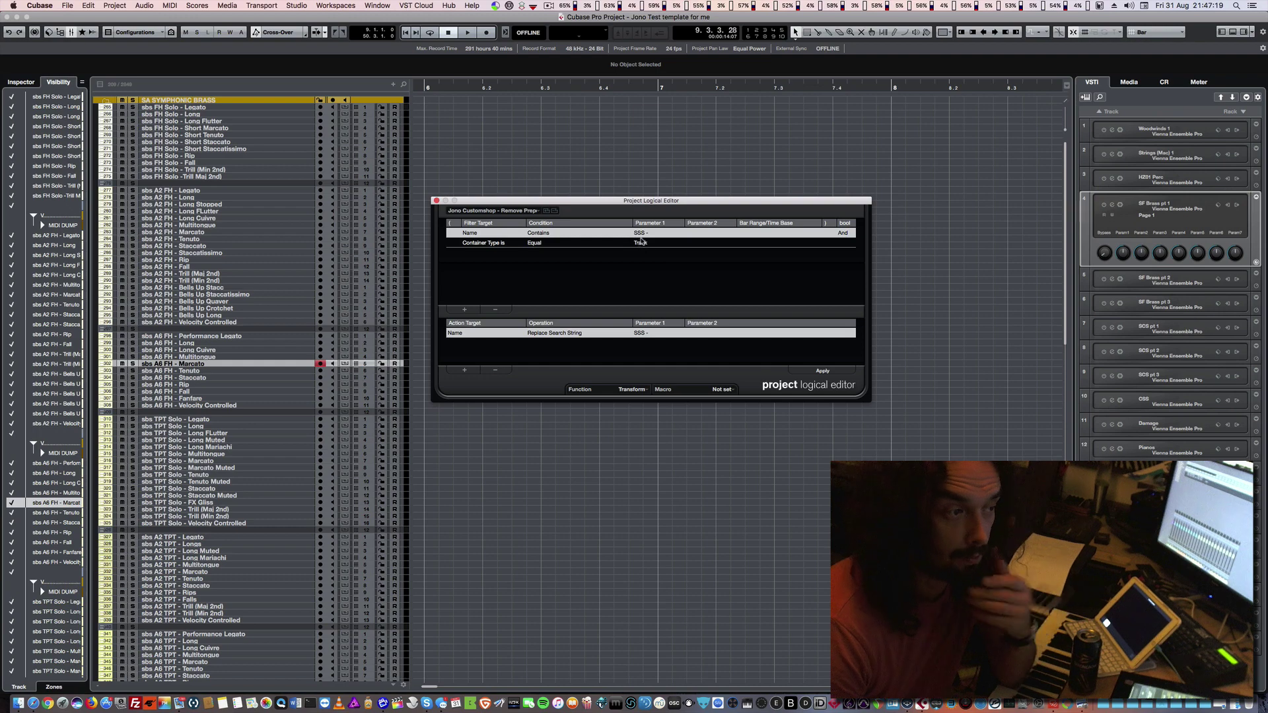
# Set both the Name Contains filter and the Replace Search String value to "sbs", and apply the edit to strip that prefix from the tracks.
pyautogui.click(642, 232)
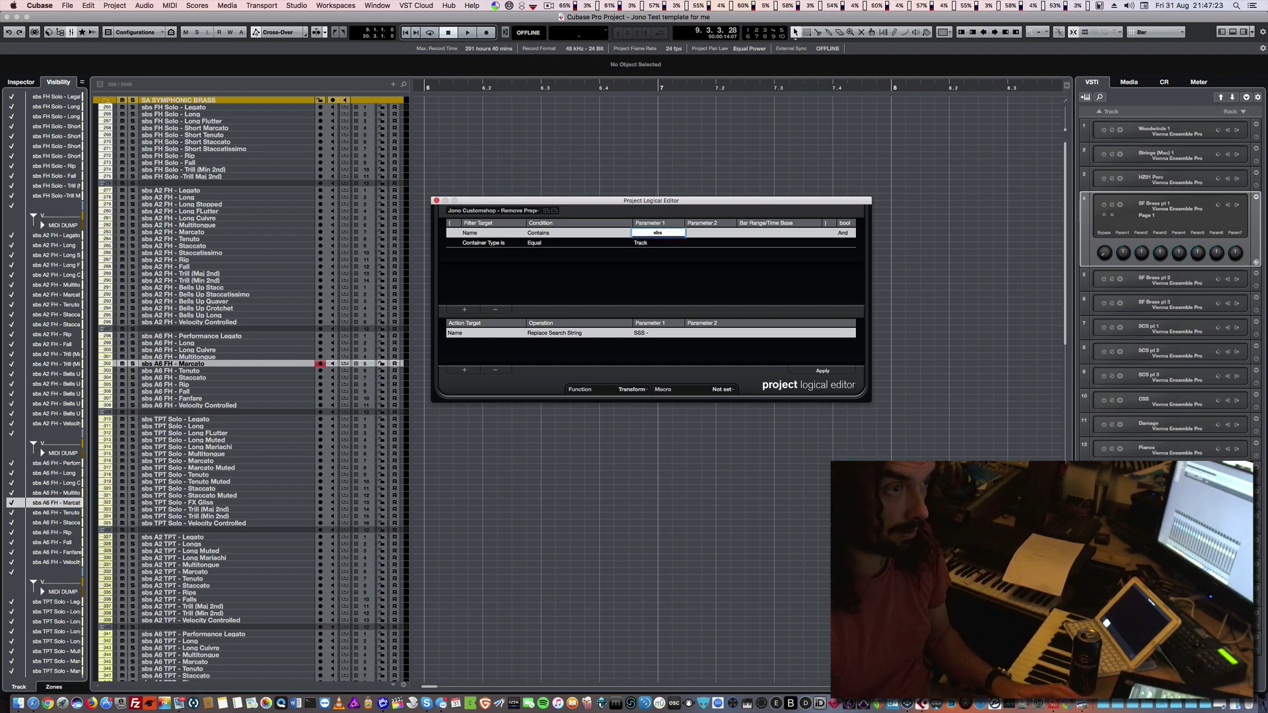
pyautogui.press('Return')
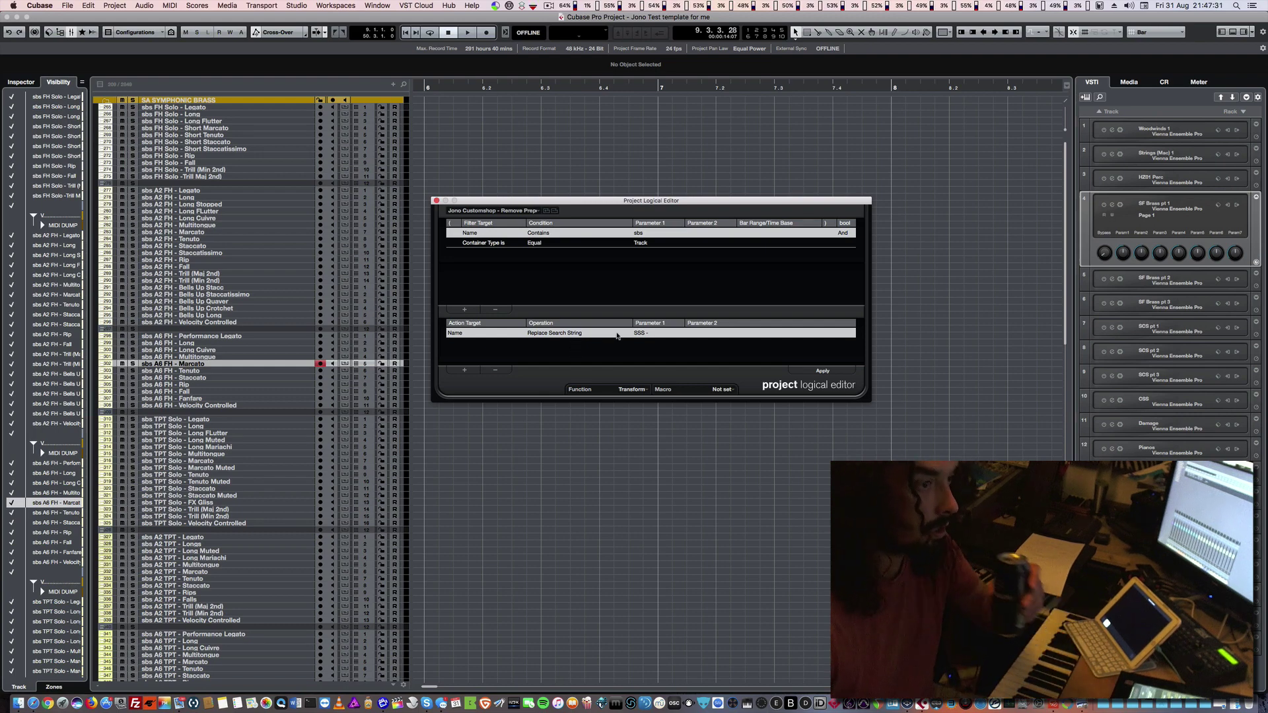
pyautogui.doubleClick(643, 334)
pyautogui.write('sbs')
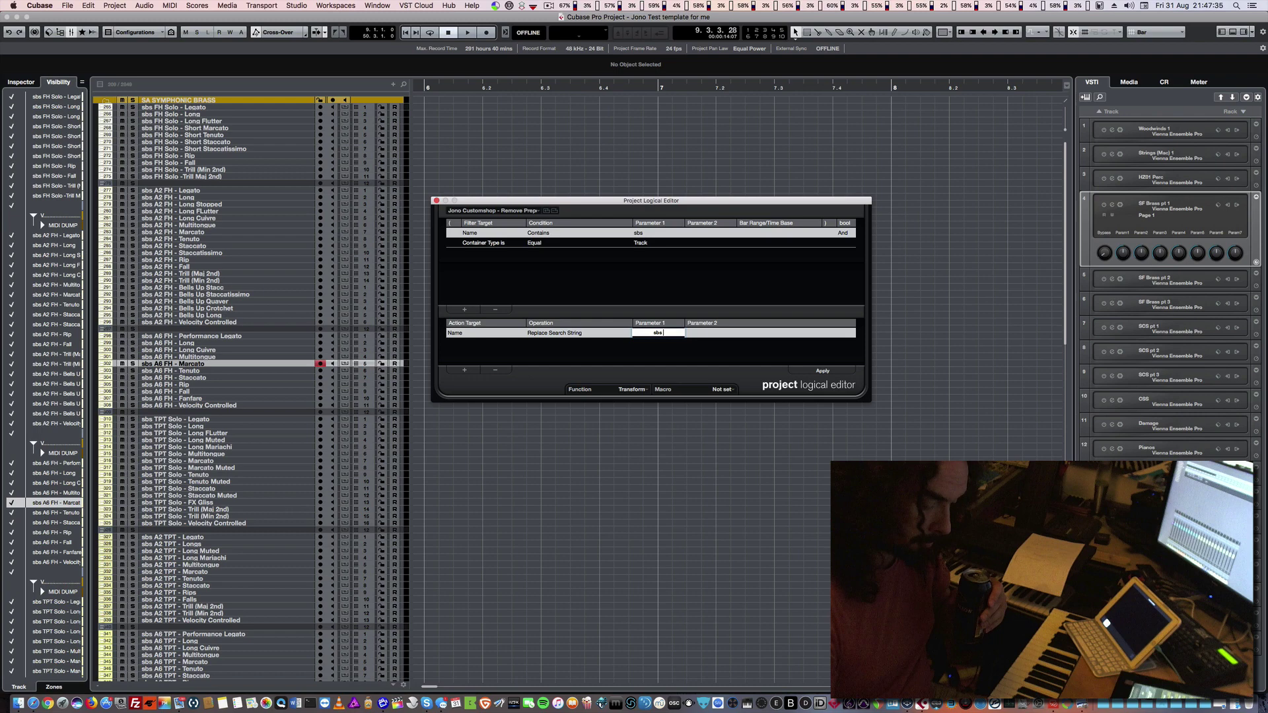
pyautogui.click(687, 335)
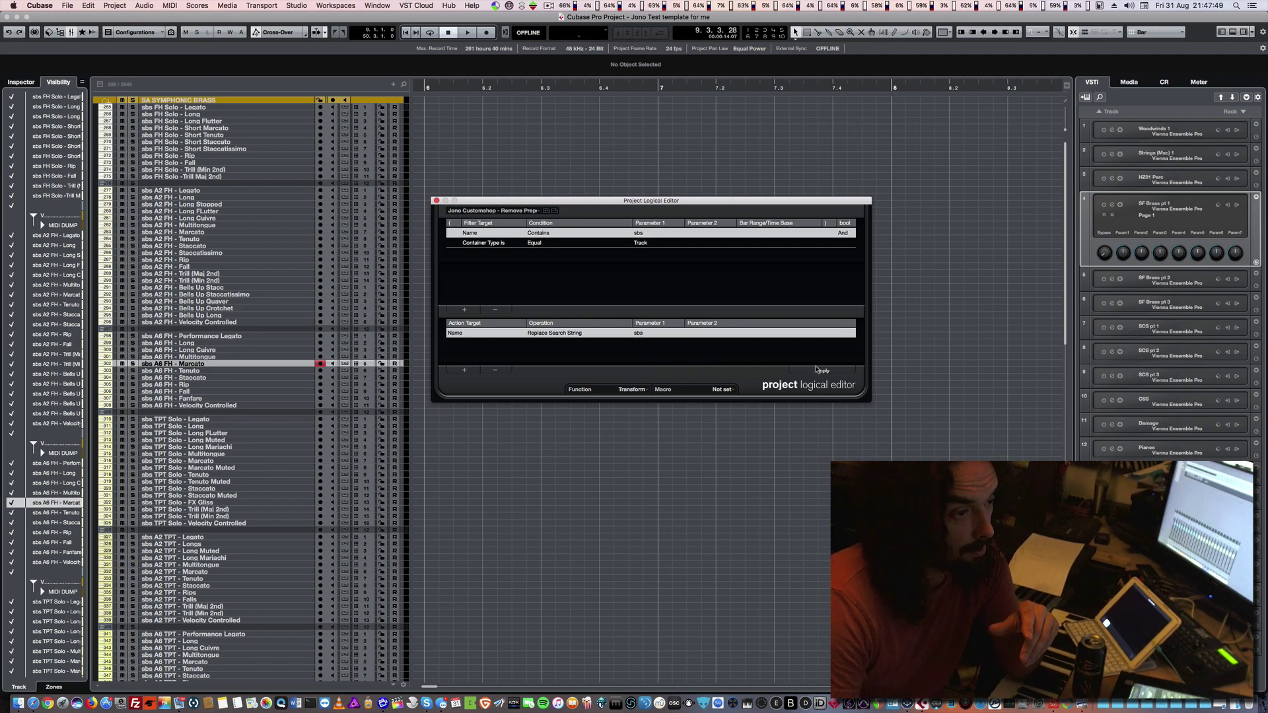
pyautogui.click(829, 373)
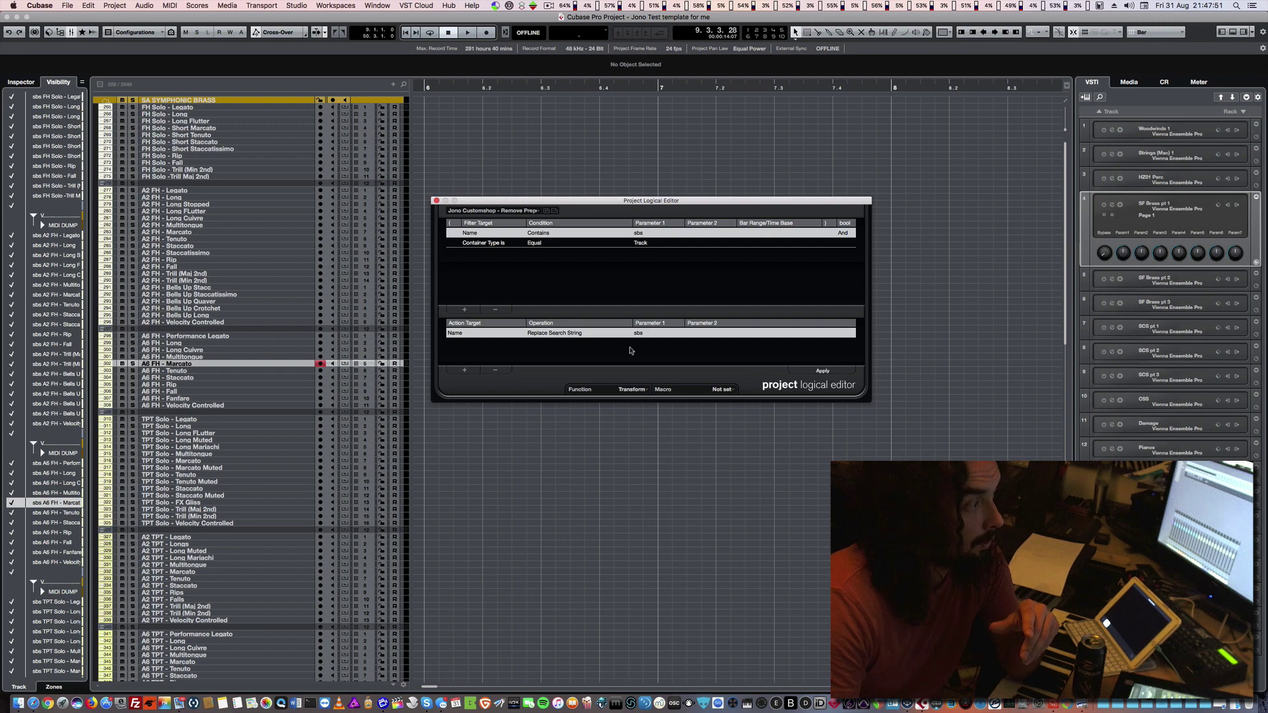
pyautogui.scroll(-15, 201, 572)
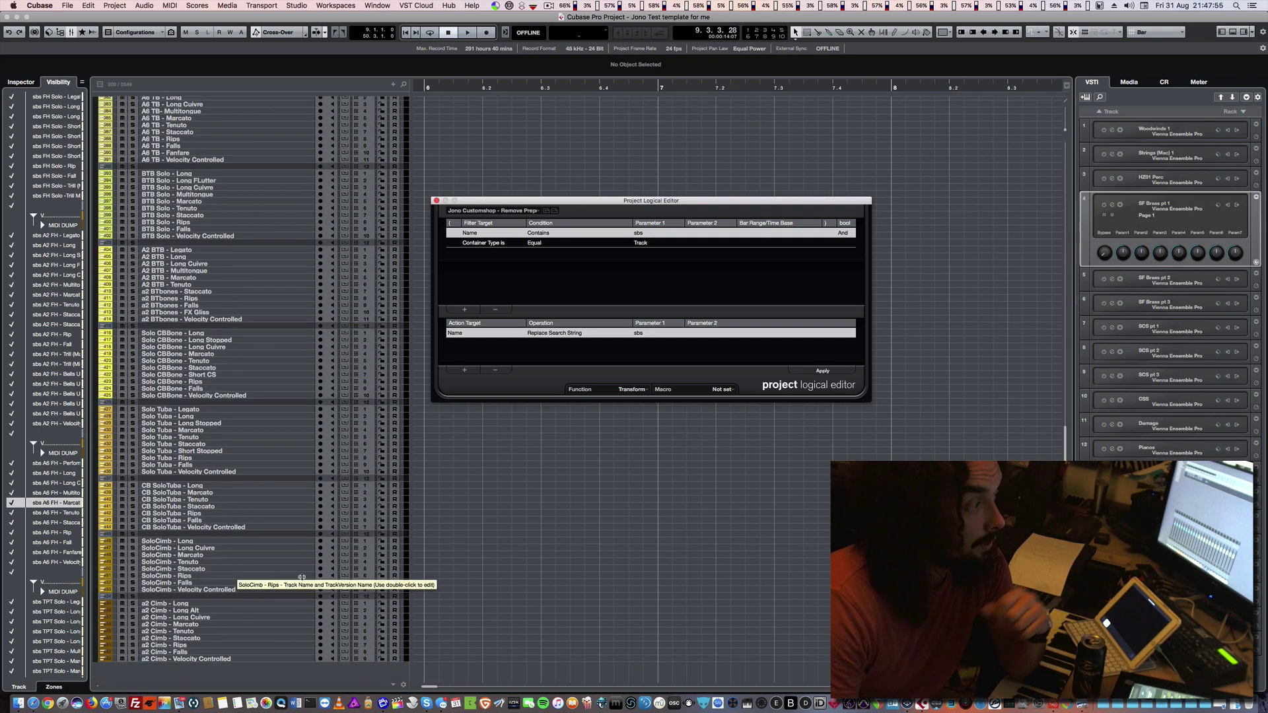
pyautogui.scroll(15, 251, 304)
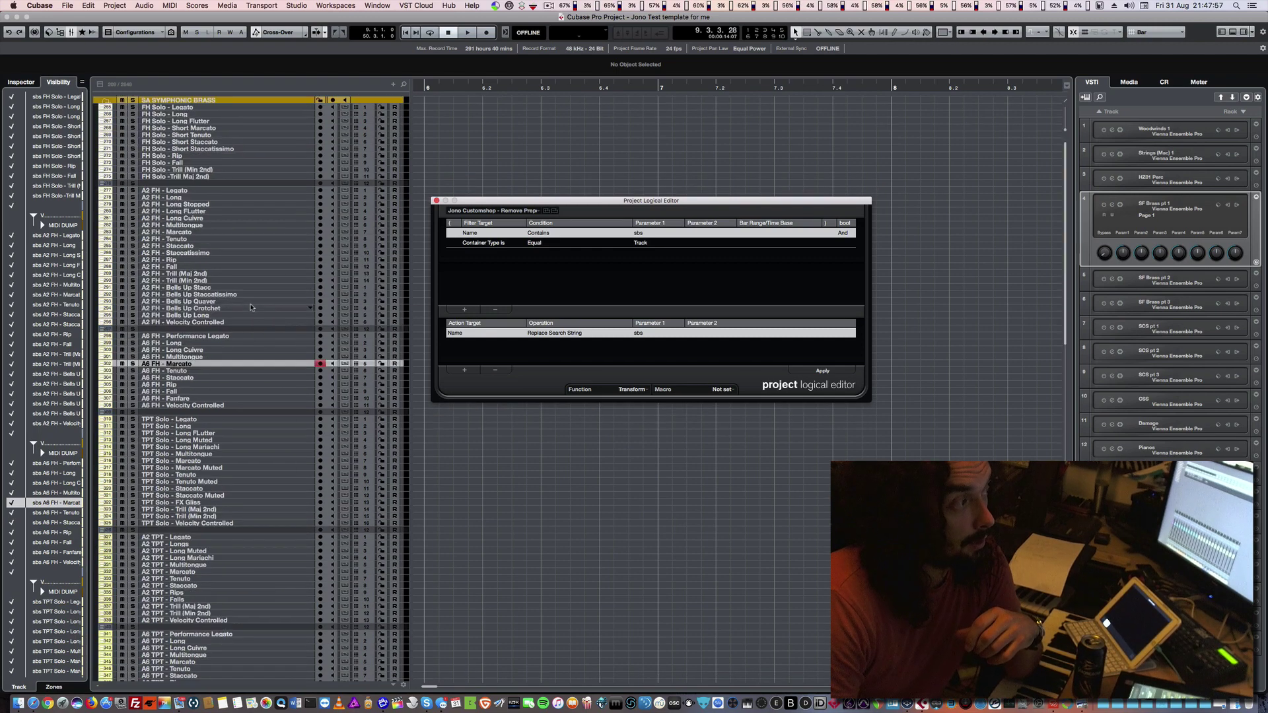
# Load the custom "Prepend __ To Selected Tracks (Track naming)" preset and set its Prepend text to "ssb".
pyautogui.click(527, 211)
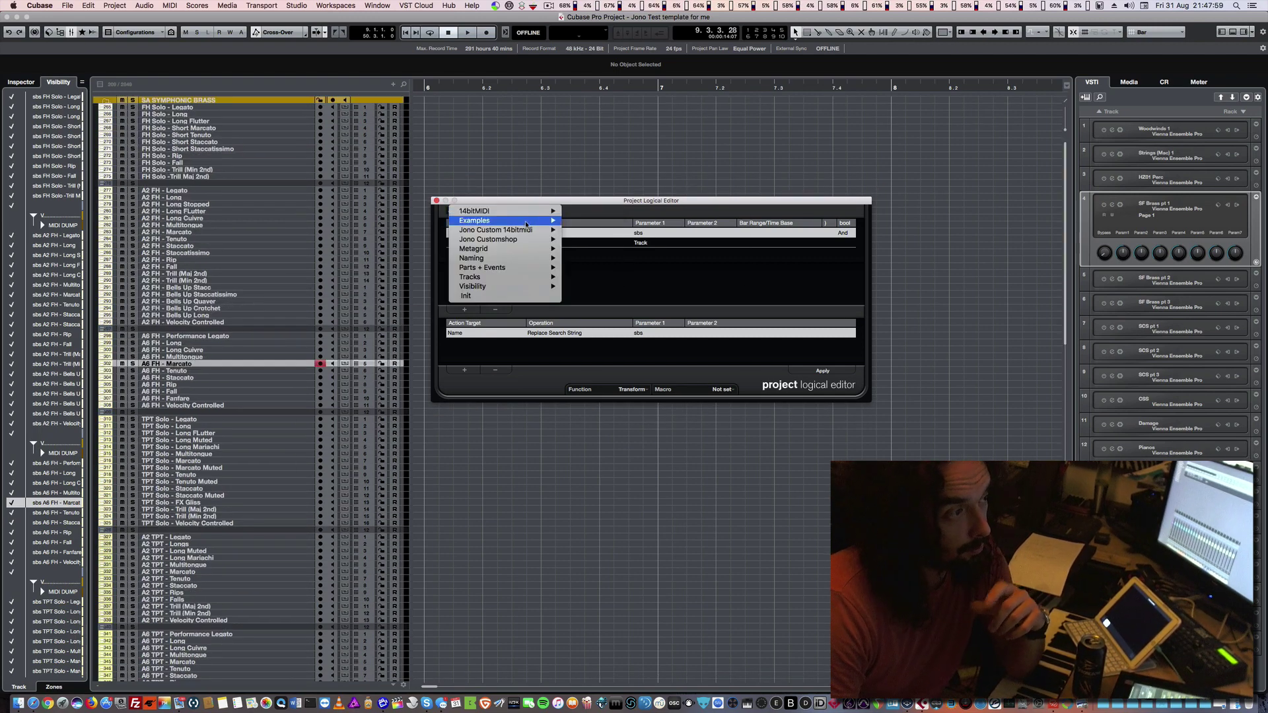
pyautogui.moveTo(521, 239)
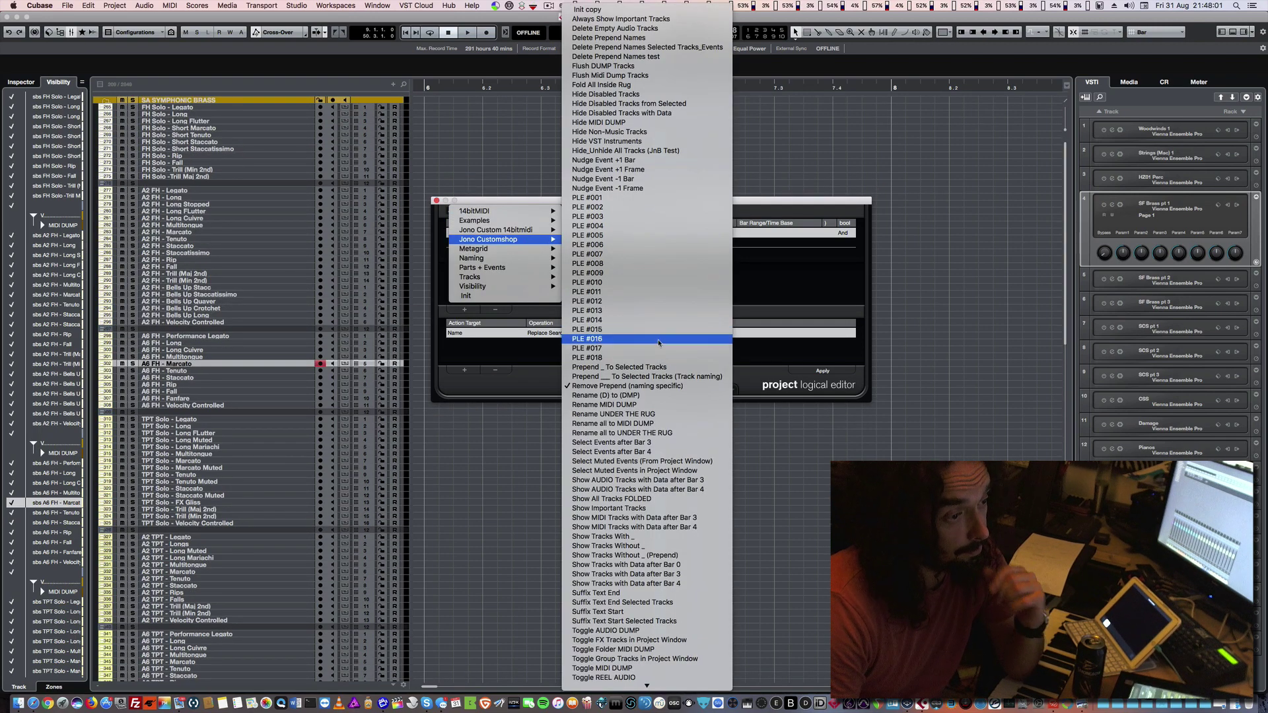
pyautogui.press('Escape')
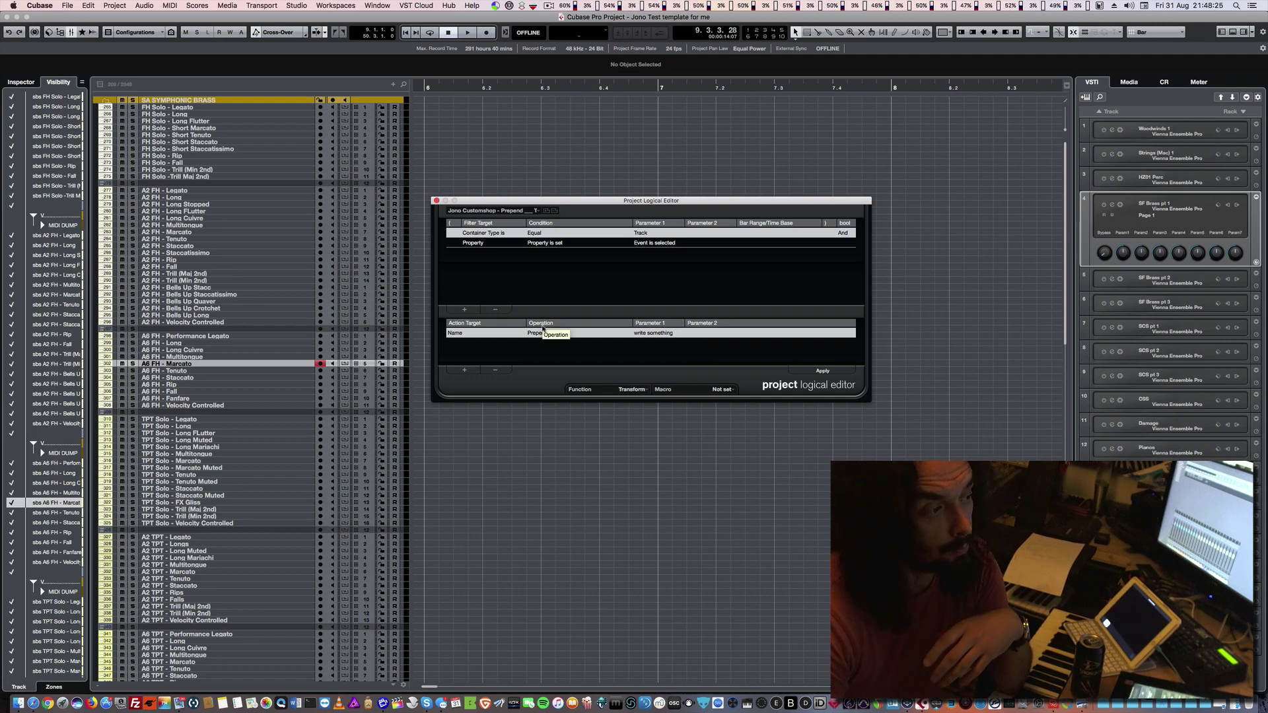
pyautogui.doubleClick(659, 333)
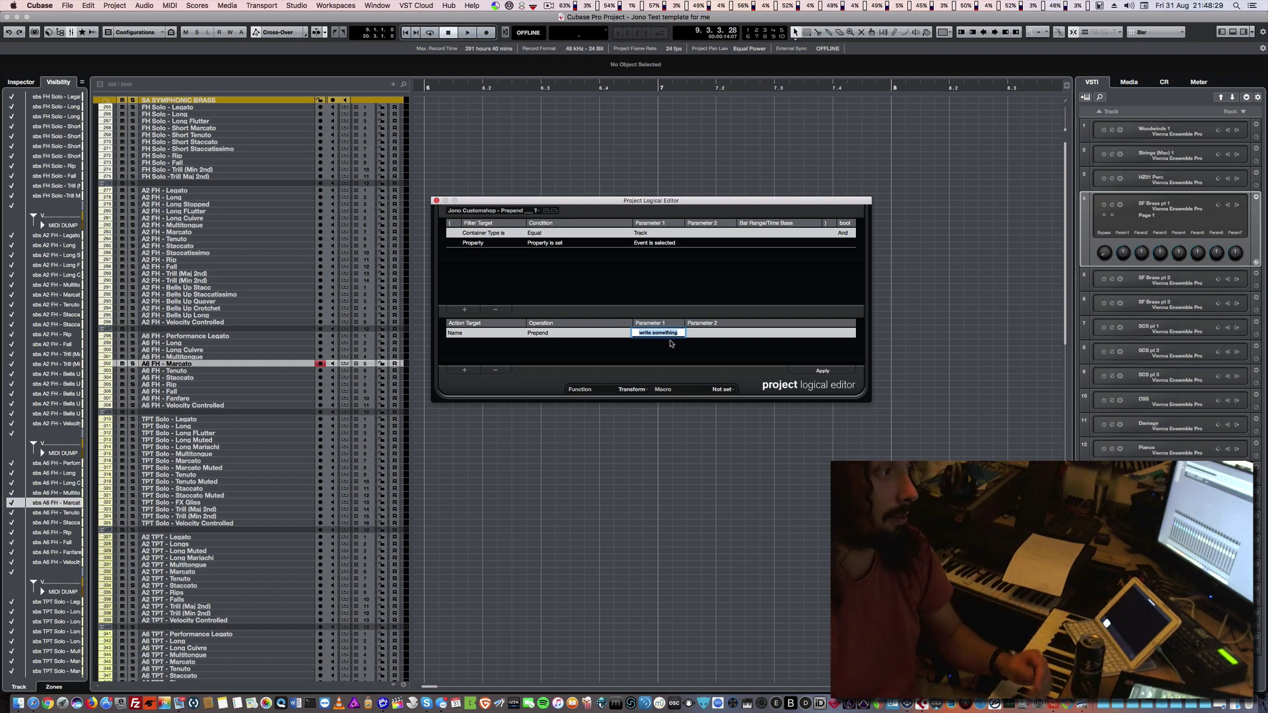
pyautogui.press('BackSpace')
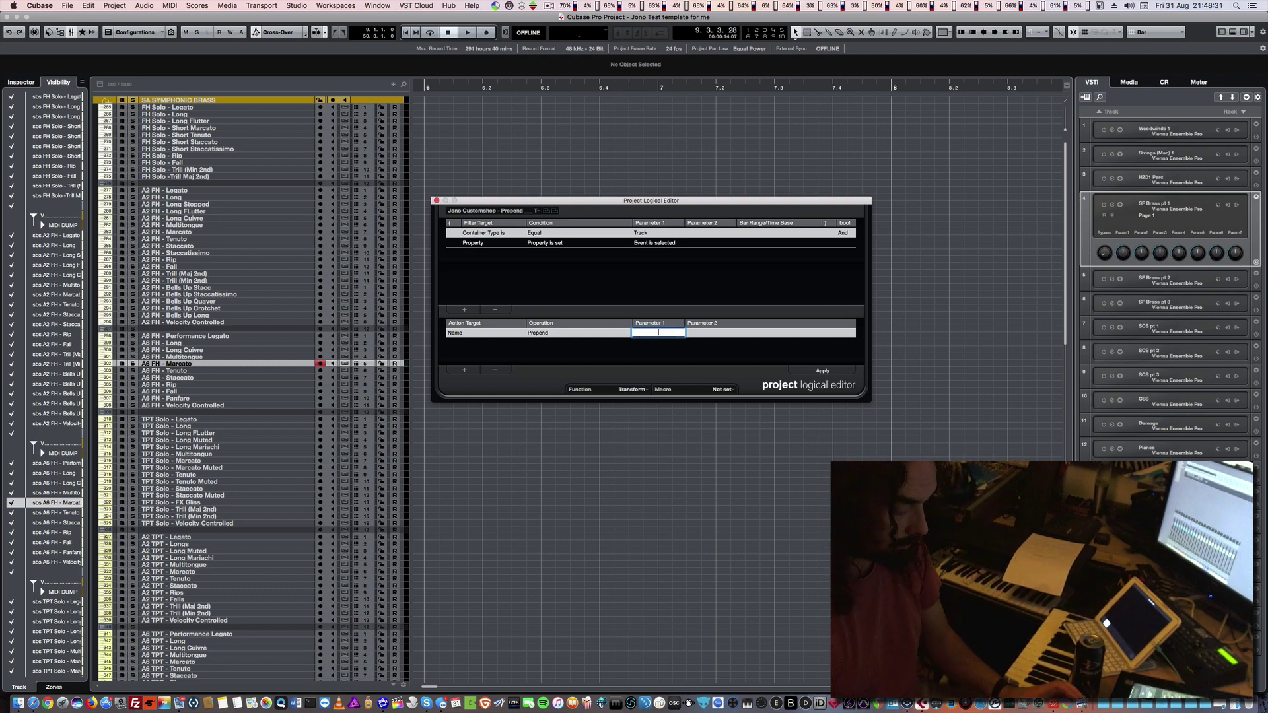
pyautogui.write('sb')
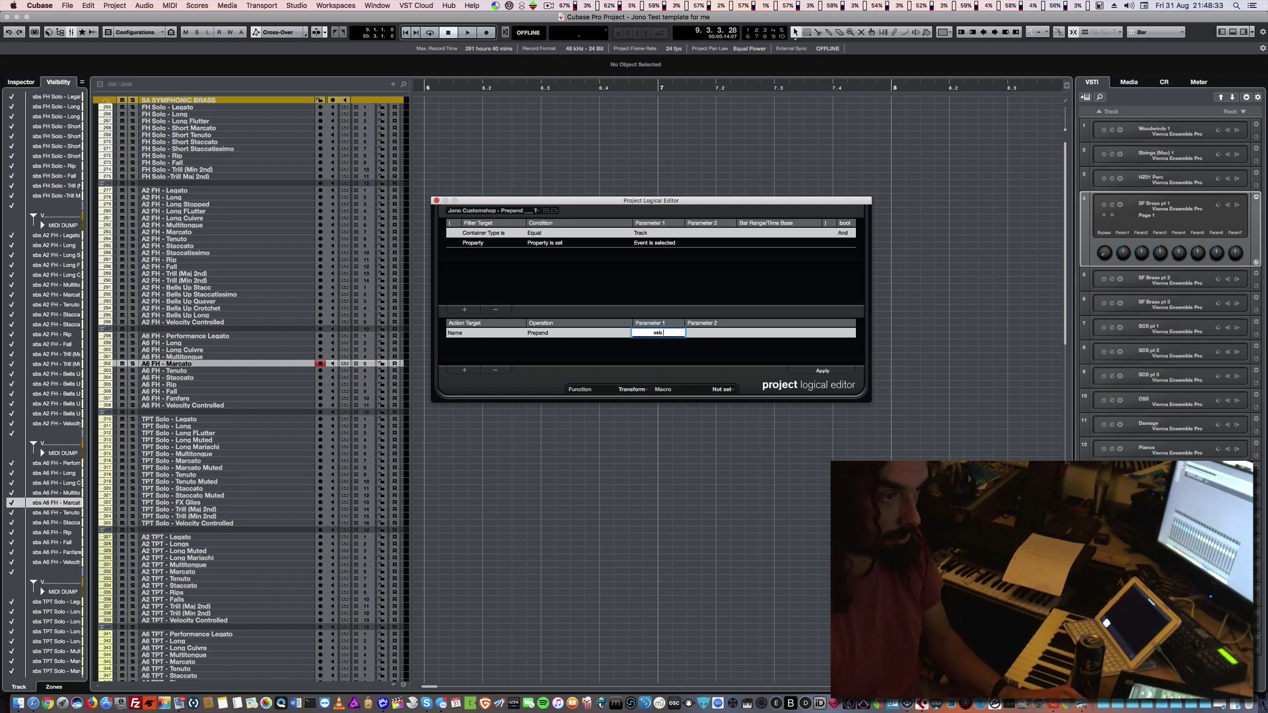
pyautogui.press('Return')
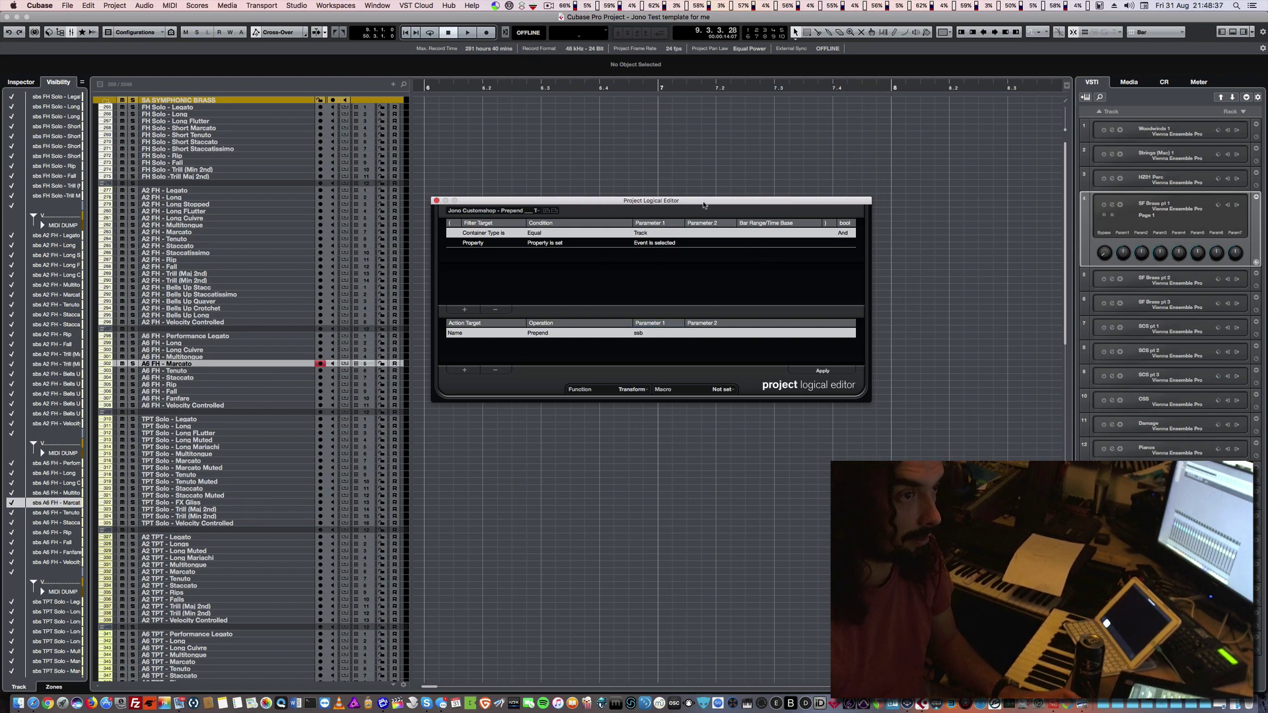
# Move the editor away from the track list and apply the "ssb" prefix to the FH Solo - Legato track.
pyautogui.moveTo(704, 204); pyautogui.dragTo(824, 236)
pyautogui.click(284, 107)
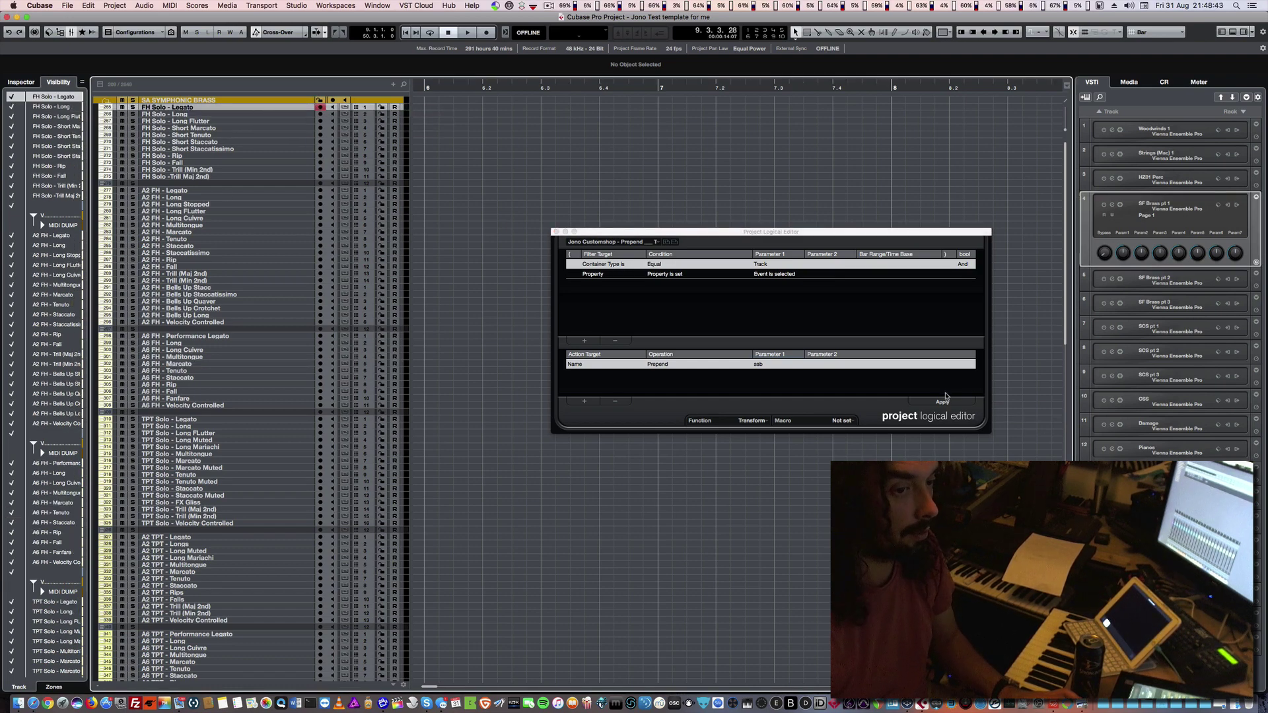
pyautogui.click(944, 402)
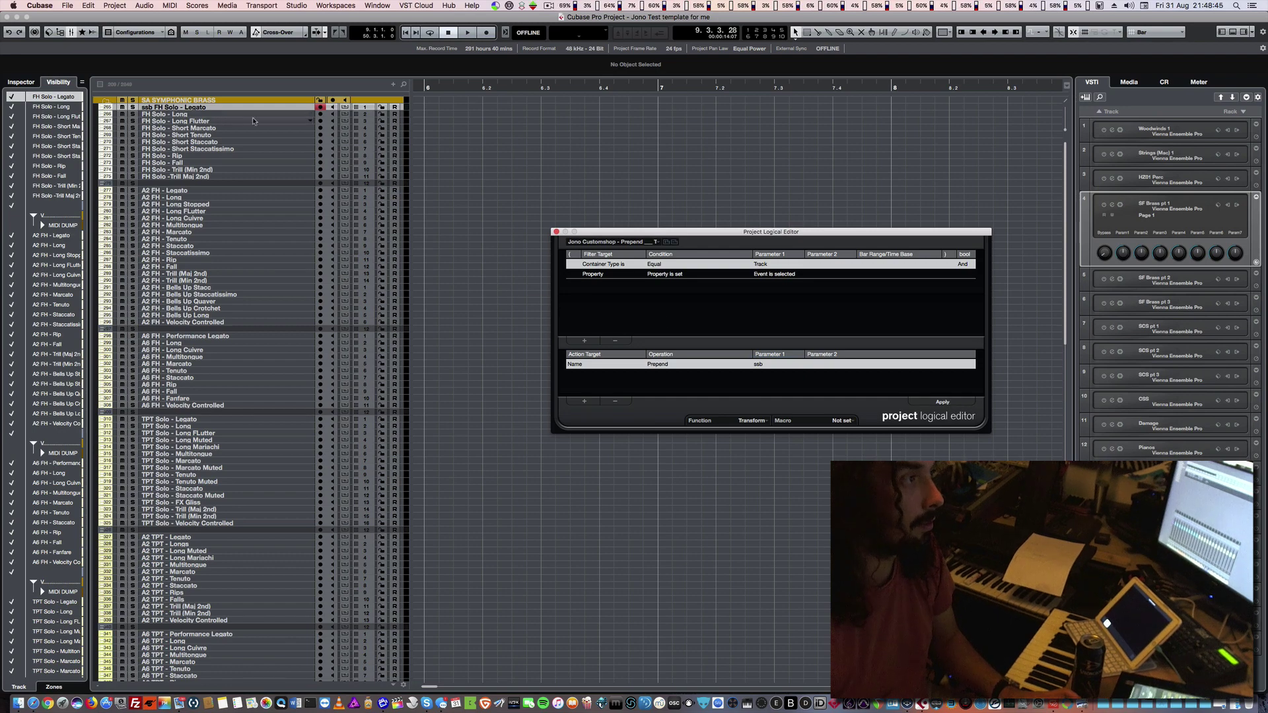
# Apply the "ssb" prefix to all tracks from FH Solo - Long down to a2 Cimb - Velocity Controlled, and close the Project Logical Editor.
pyautogui.click(172, 113)
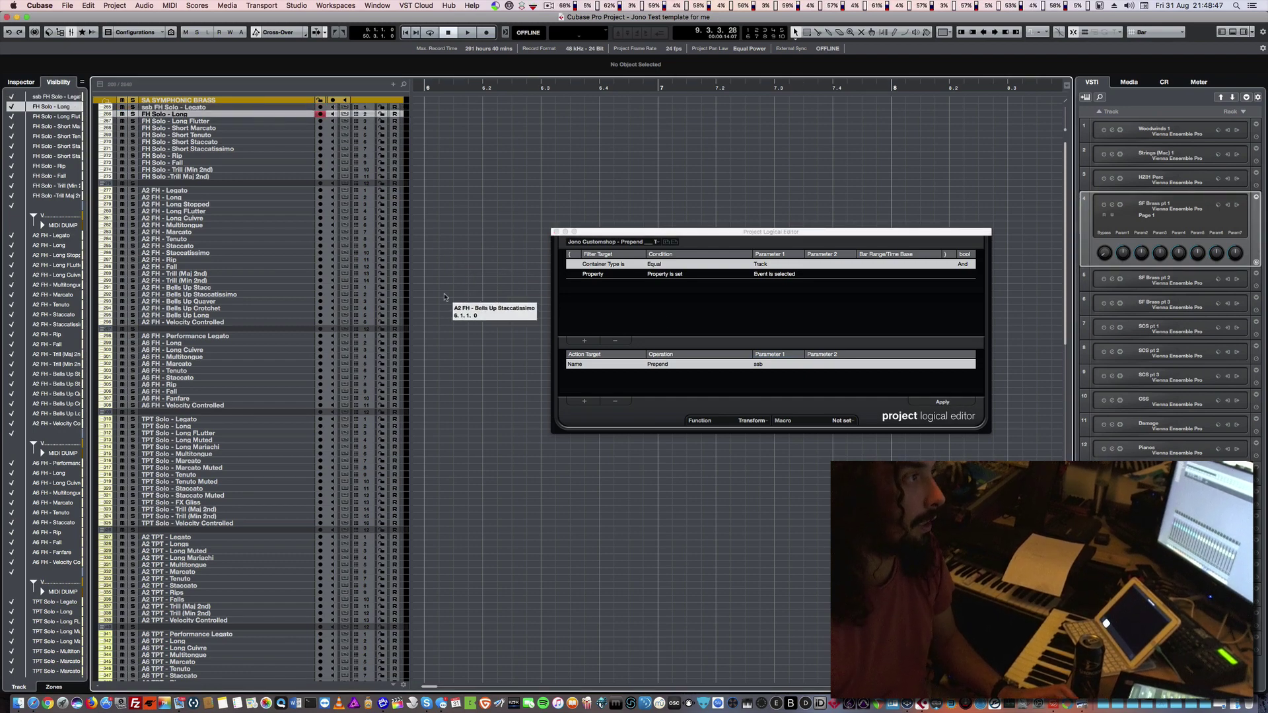
pyautogui.scroll(-15, 456, 304)
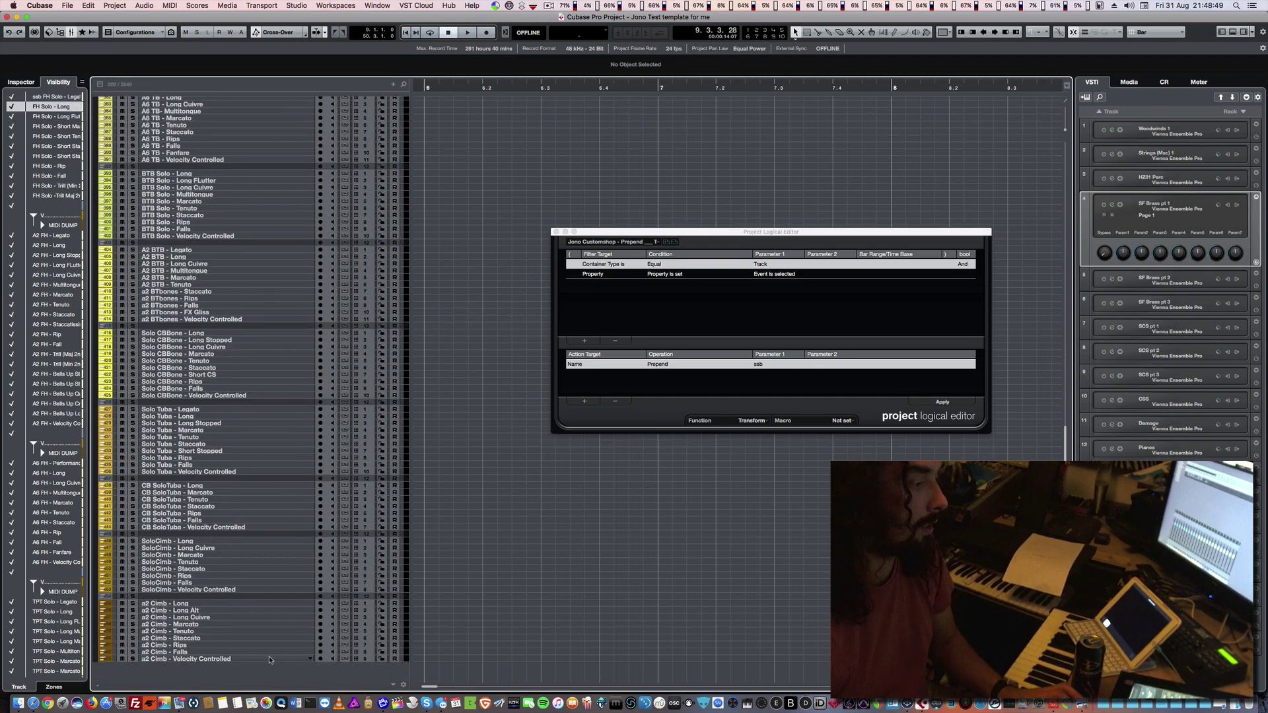
pyautogui.keyDown('shift'); pyautogui.click(302, 635); pyautogui.keyUp('shift')
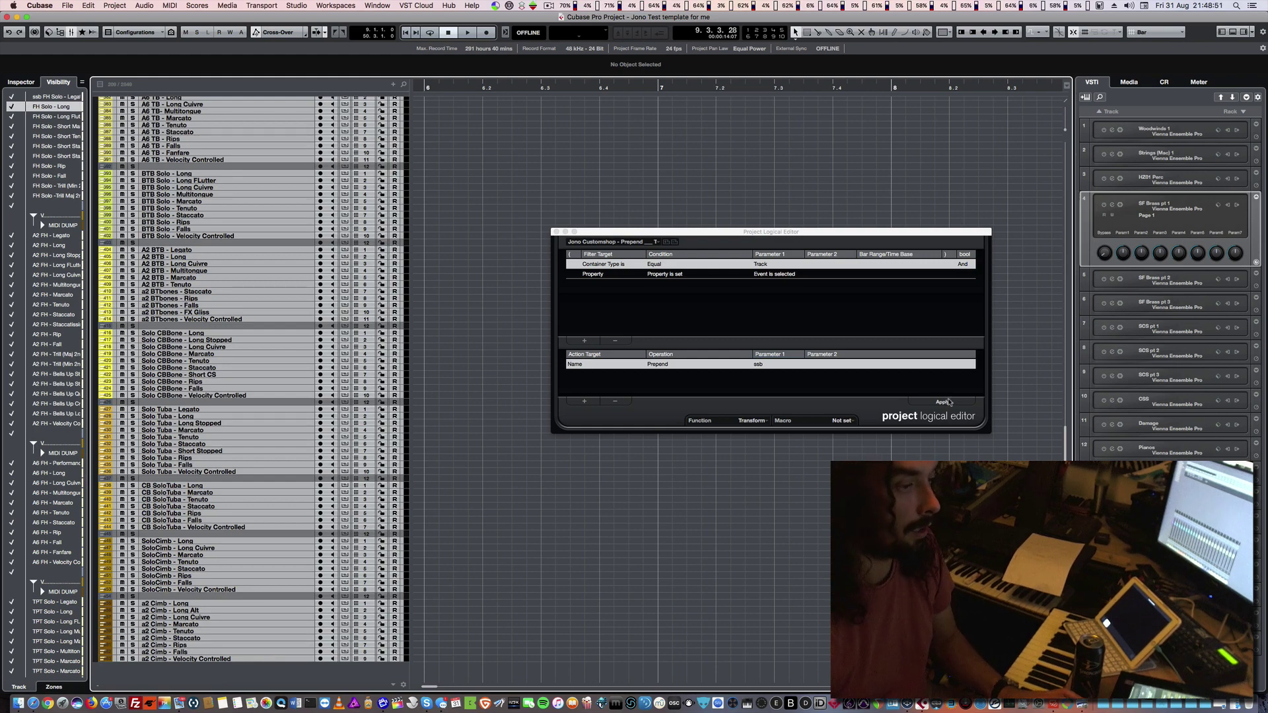
pyautogui.click(948, 401)
pyautogui.click(474, 528)
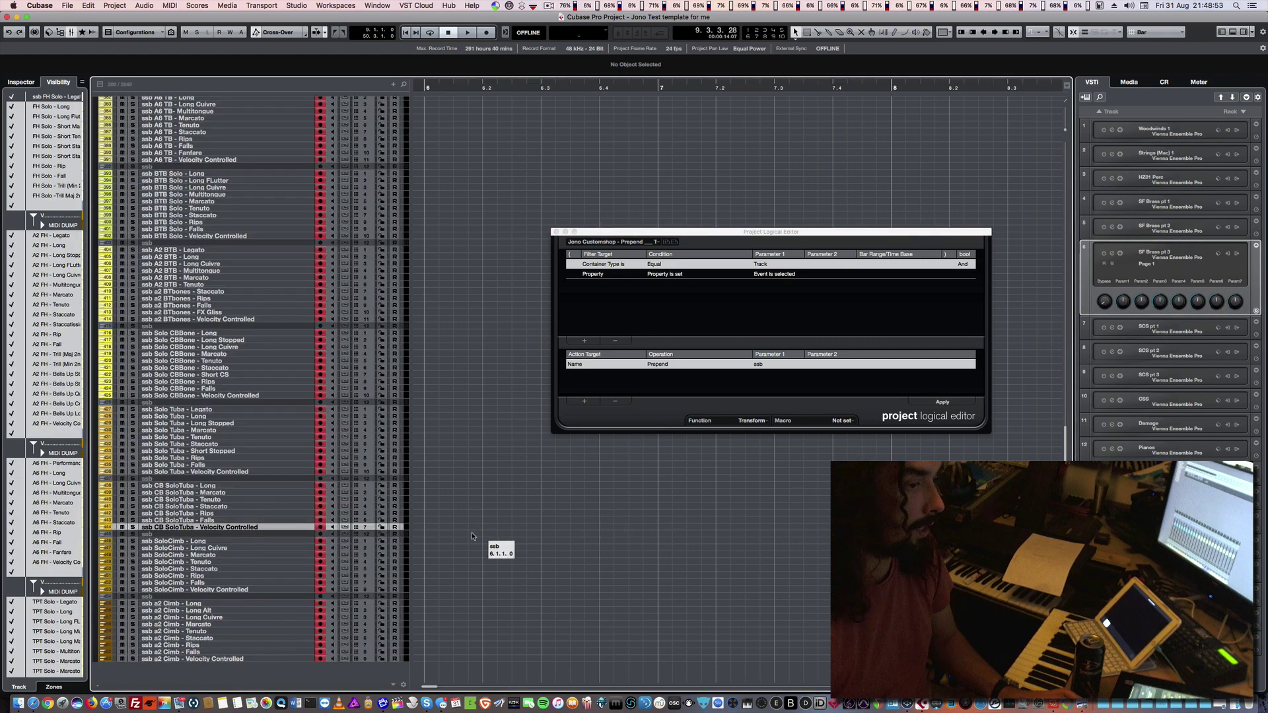
pyautogui.click(556, 232)
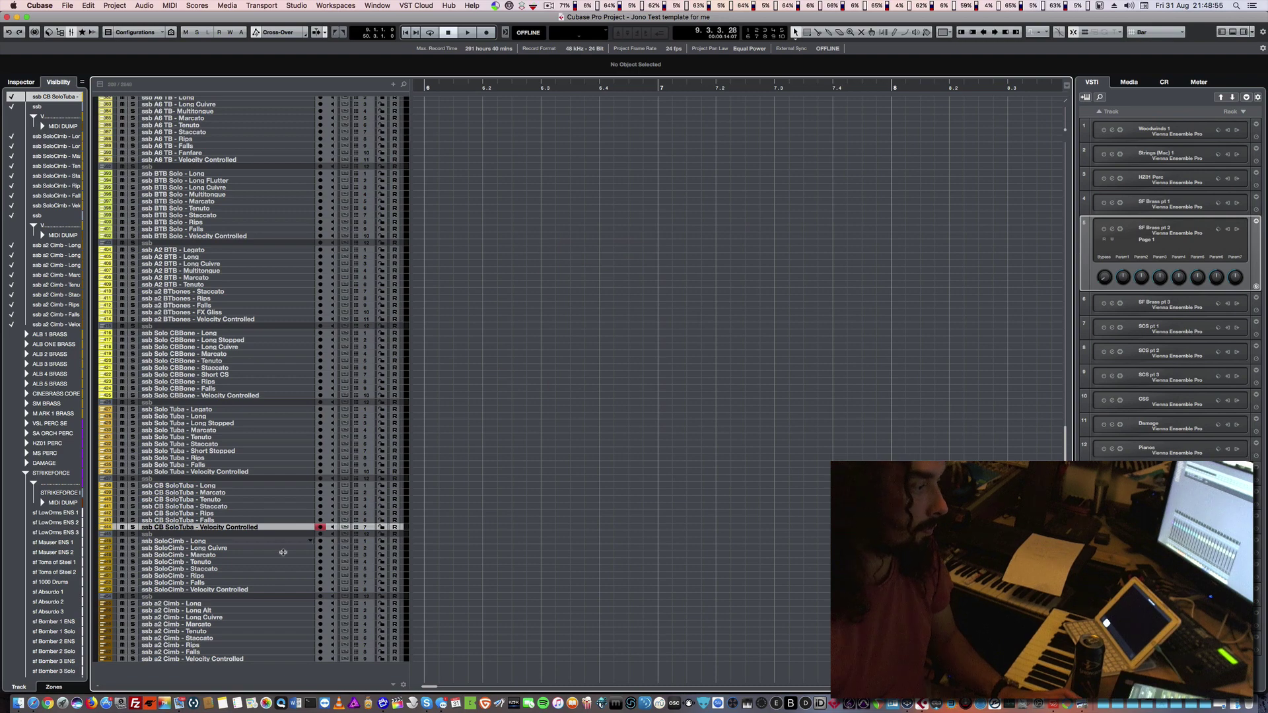
# Clear the "ssb" name from the divider tracks above the a2 Cimb, SoloCimb, CB SoloTuba, Solo Tuba and Solo CBBone groups.
pyautogui.doubleClick(241, 596)
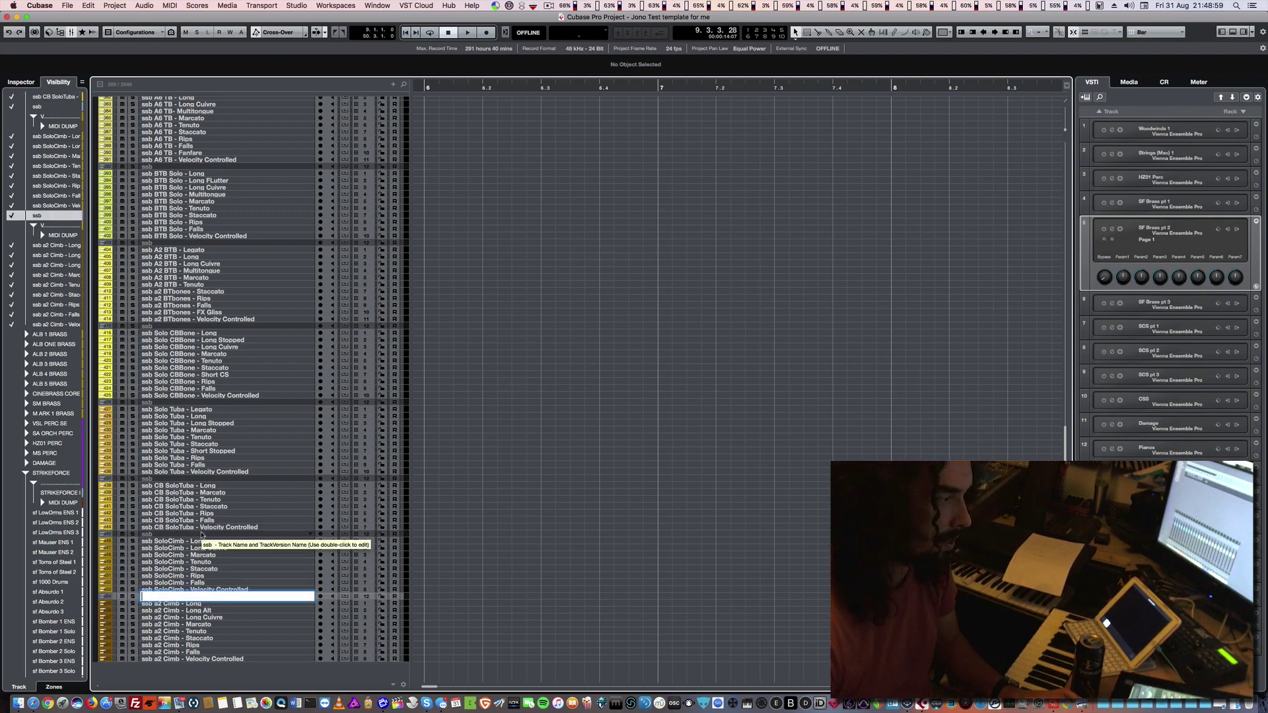
pyautogui.doubleClick(201, 534)
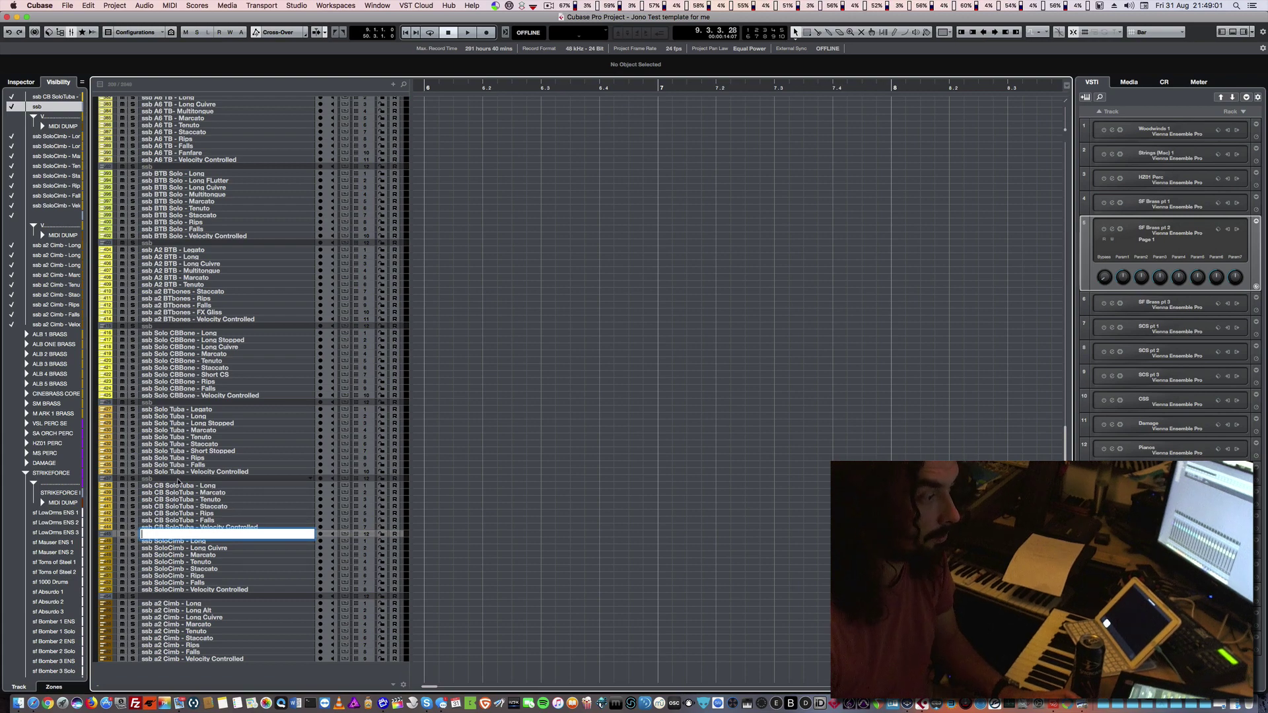
pyautogui.click(177, 480)
pyautogui.press('BackSpace')
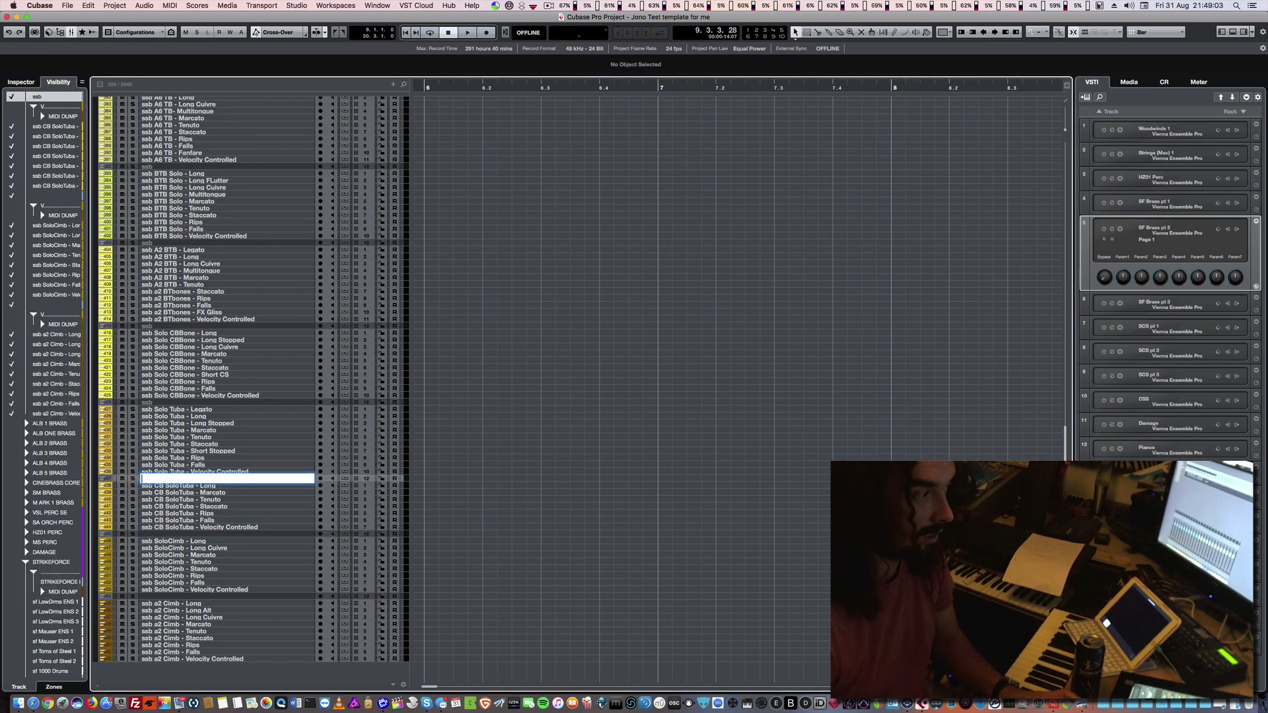
pyautogui.doubleClick(180, 403)
pyautogui.press('BackSpace')
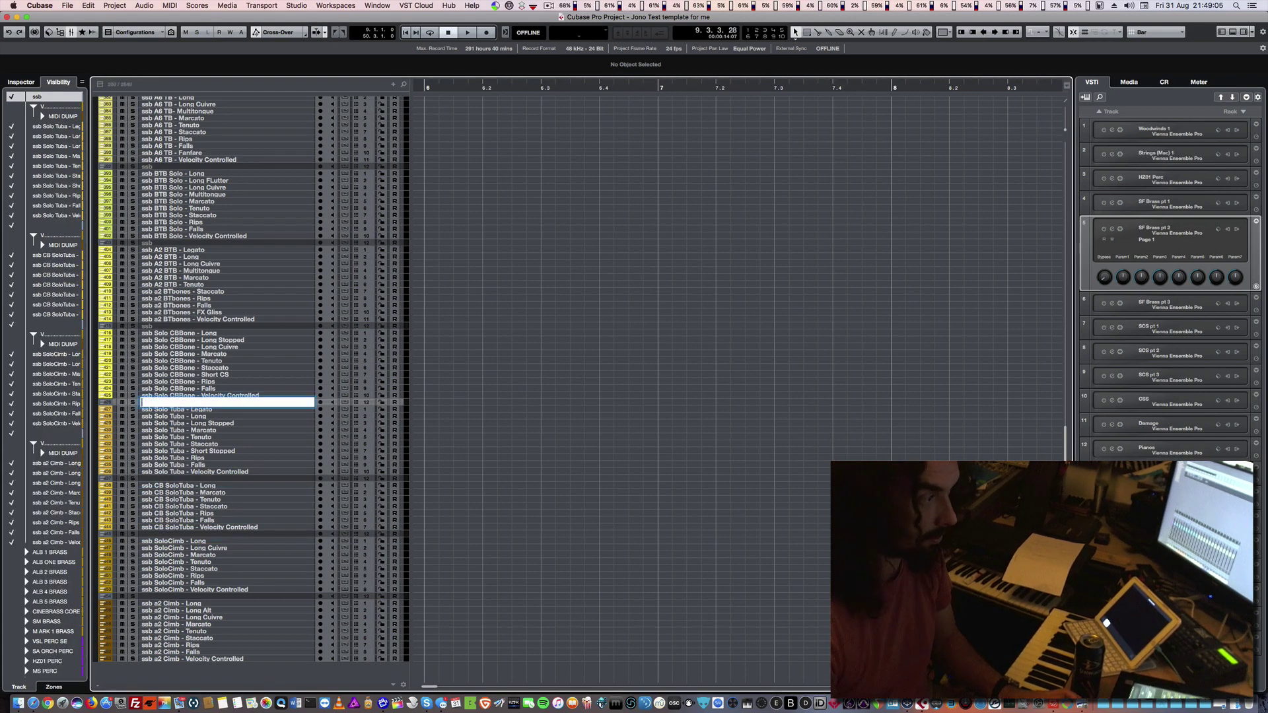
pyautogui.doubleClick(185, 326)
pyautogui.press('BackSpace')
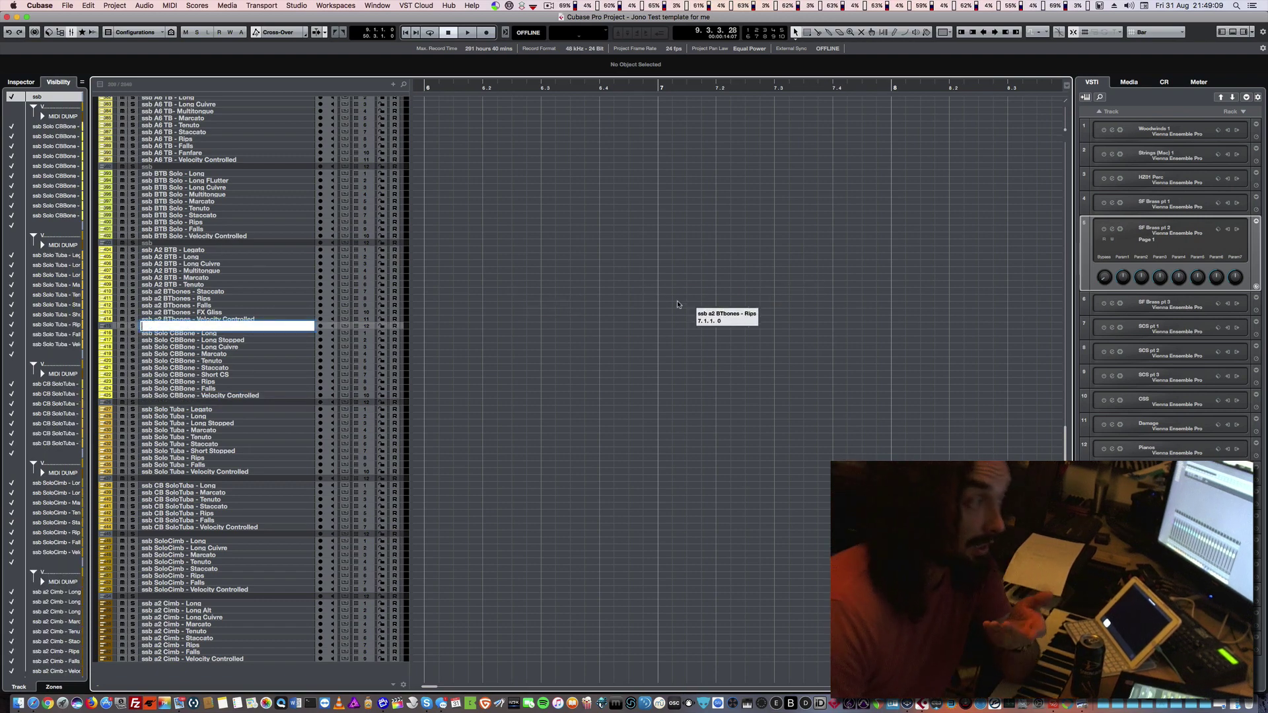
pyautogui.scroll(15, 551, 378)
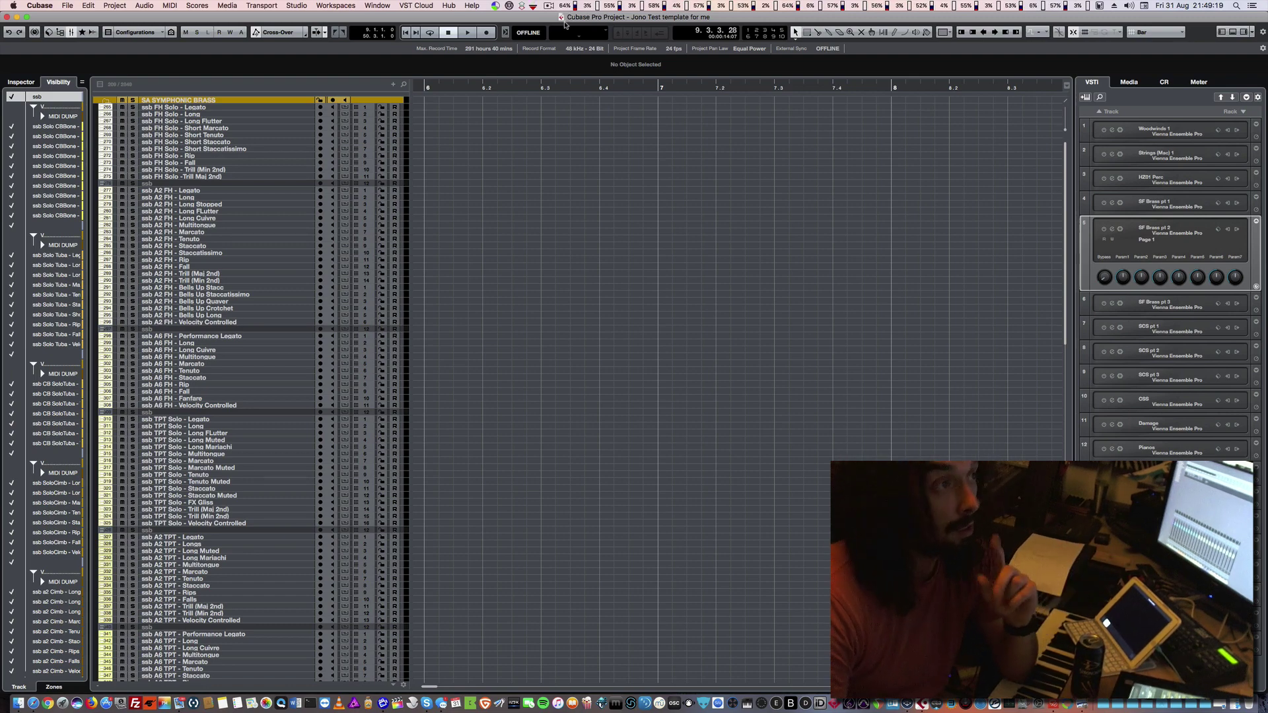
pyautogui.click(549, 7)
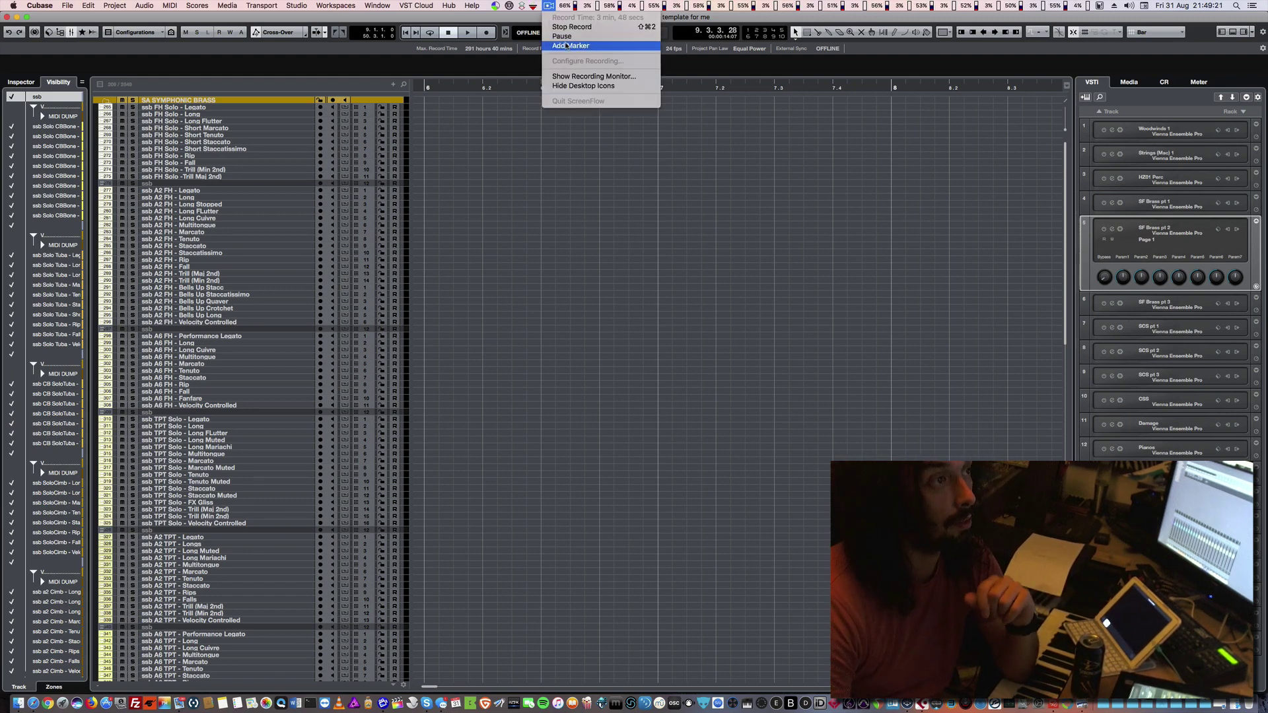